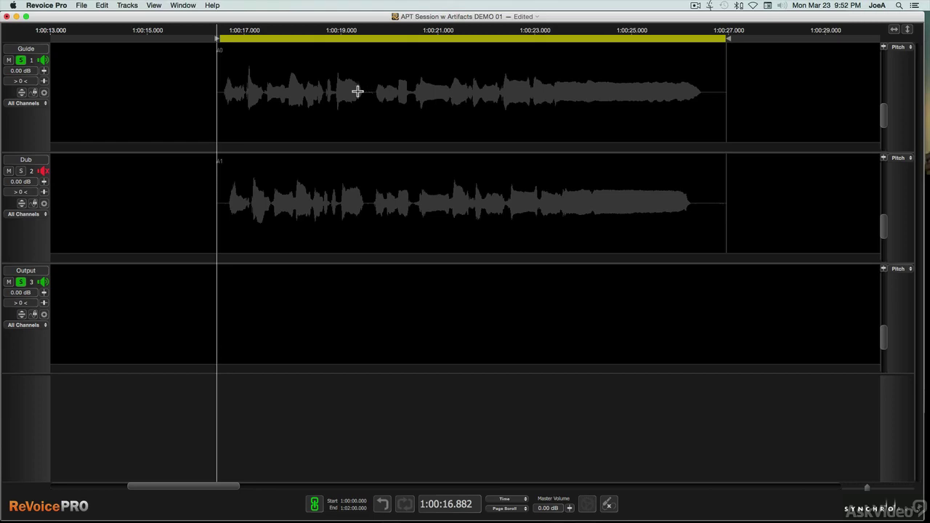
Step: Select the Guide and Dub clips and create an APT process into Output
{"action": "left_click", "coordinate": [353, 92]}
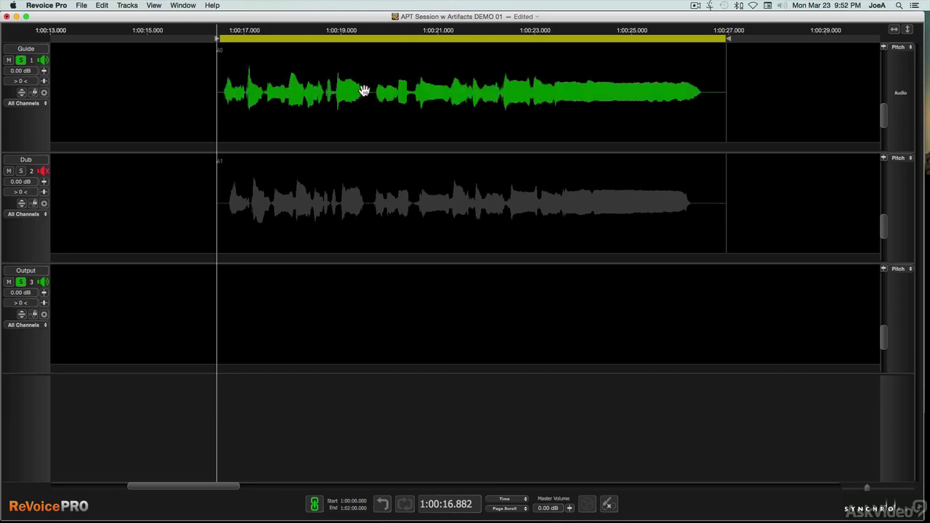
{"action": "left_click", "coordinate": [349, 207]}
{"action": "right_click", "coordinate": [362, 151]}
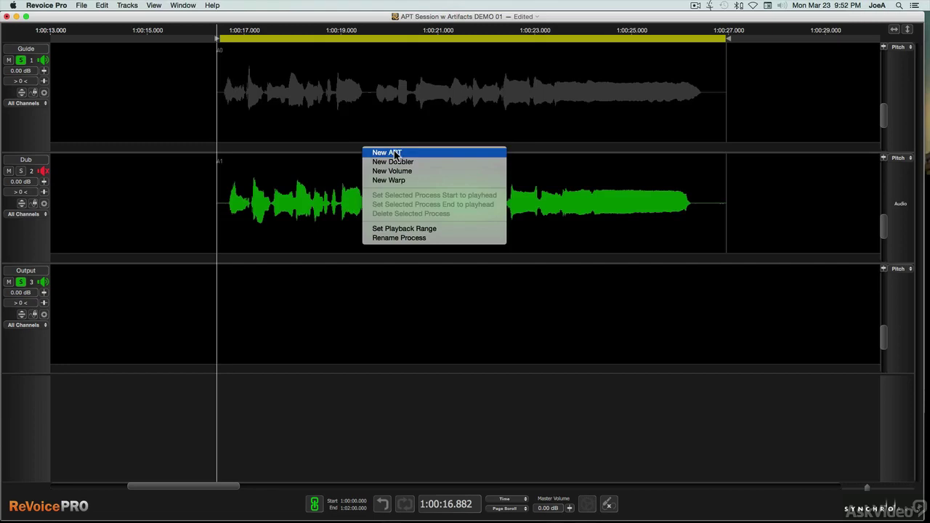
{"action": "left_click", "coordinate": [388, 152]}
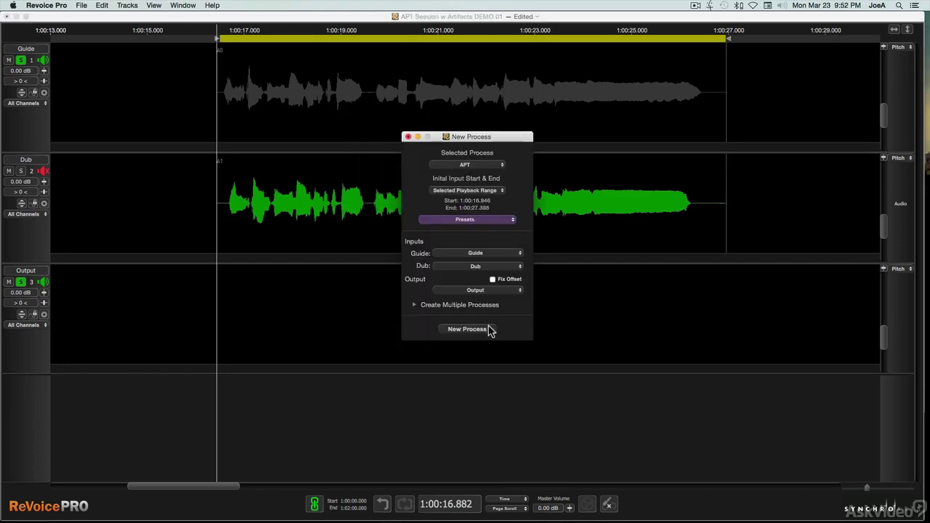
{"action": "left_click", "coordinate": [492, 330]}
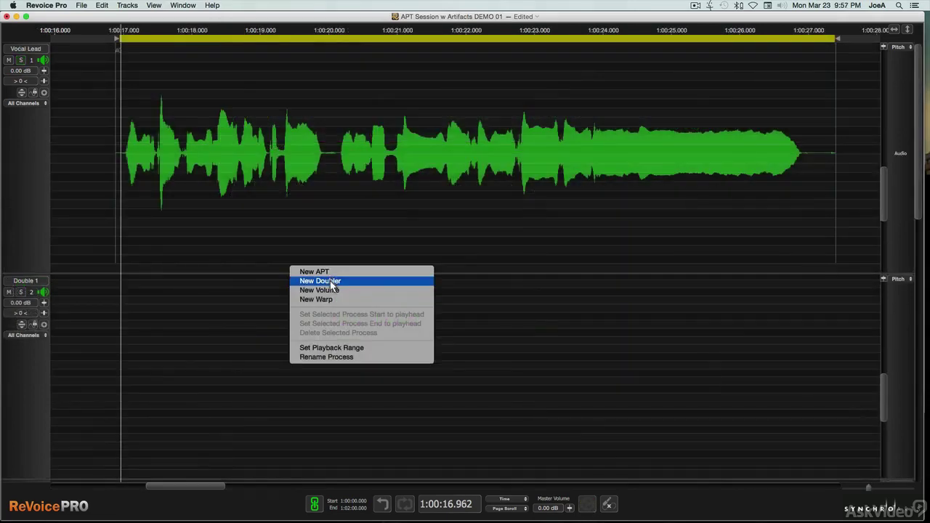
Step: Create a Doubler process on the lead vocal into Double 1 and make a warp region from it
{"action": "left_click", "coordinate": [332, 282]}
{"action": "left_click", "coordinate": [469, 331]}
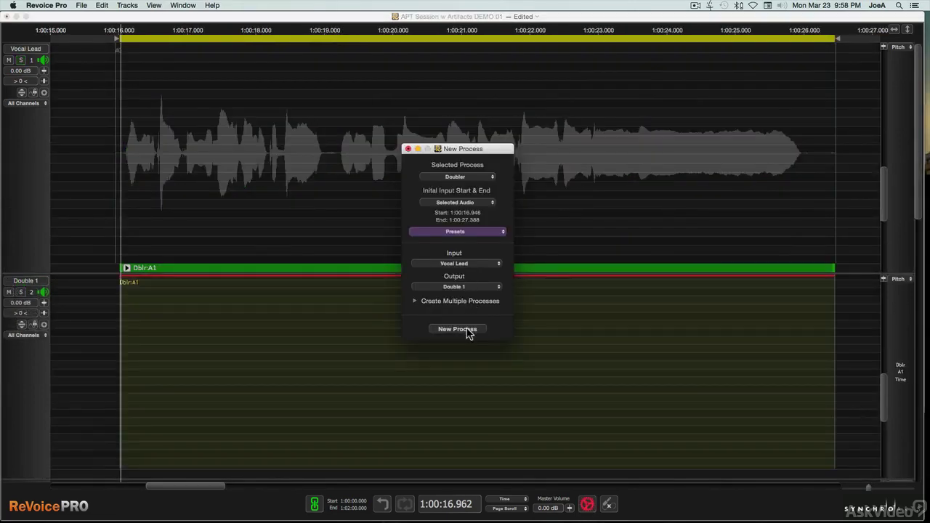
{"action": "right_click", "coordinate": [330, 150]}
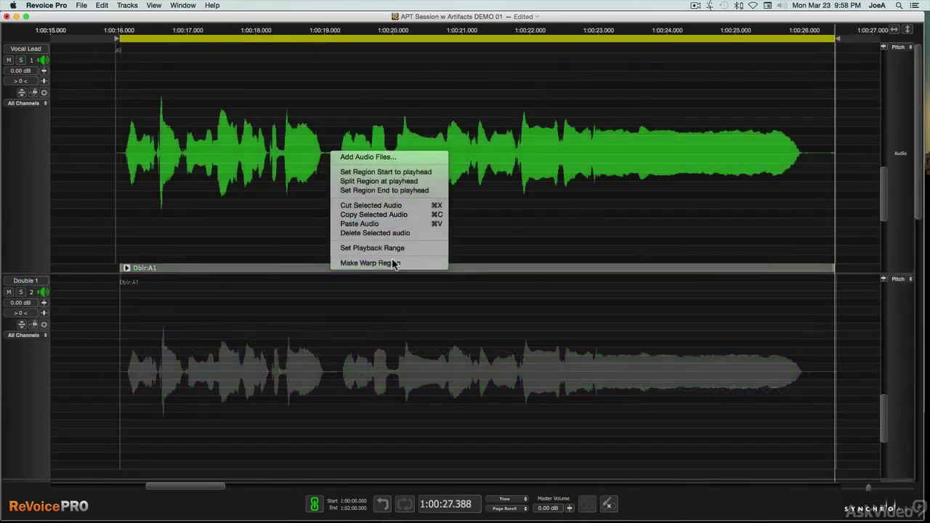
{"action": "left_click", "coordinate": [394, 263]}
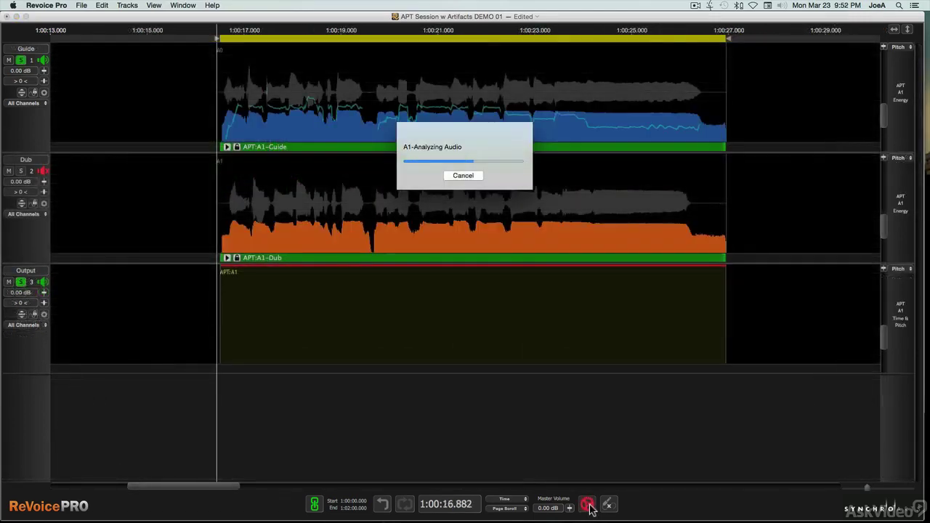
Step: Play the aligned Output, trying pitch and level transfer but leaving both off
{"action": "left_click", "coordinate": [587, 504]}
{"action": "key", "text": "space"}
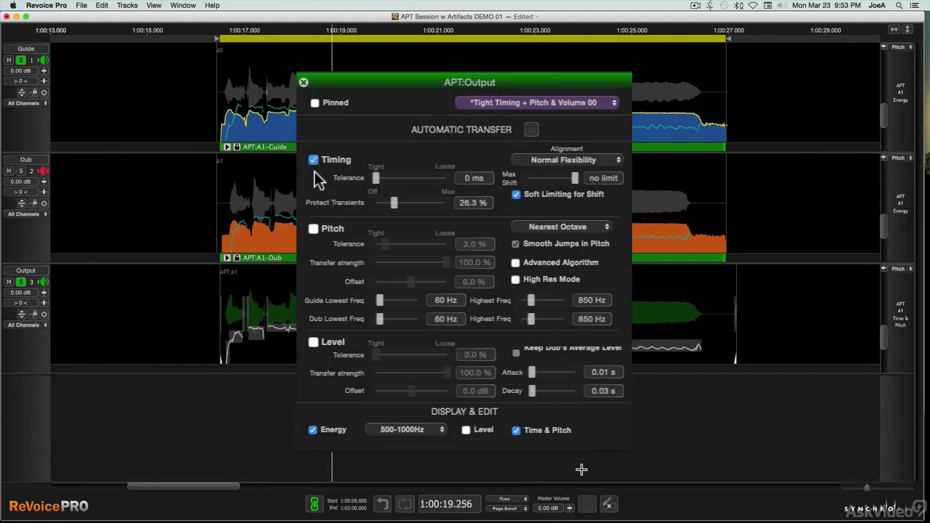
{"action": "left_click", "coordinate": [314, 230]}
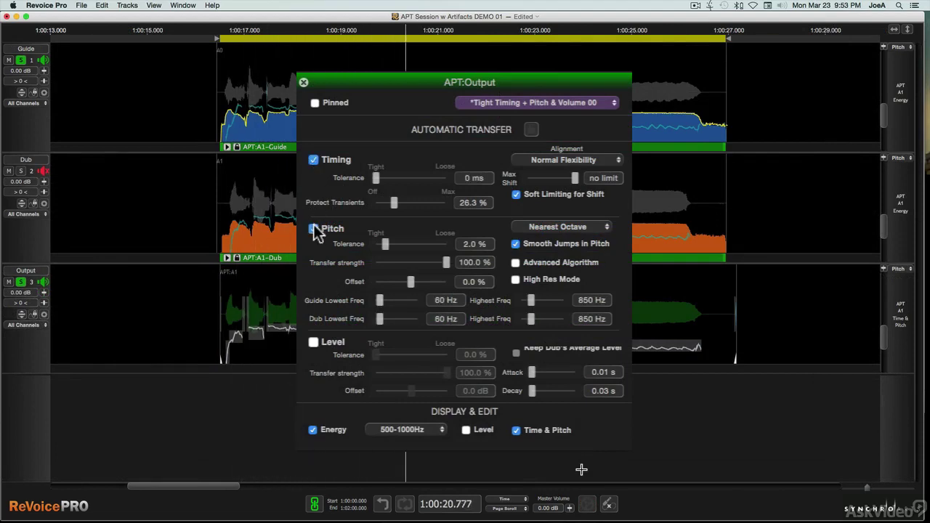
{"action": "left_click", "coordinate": [313, 343]}
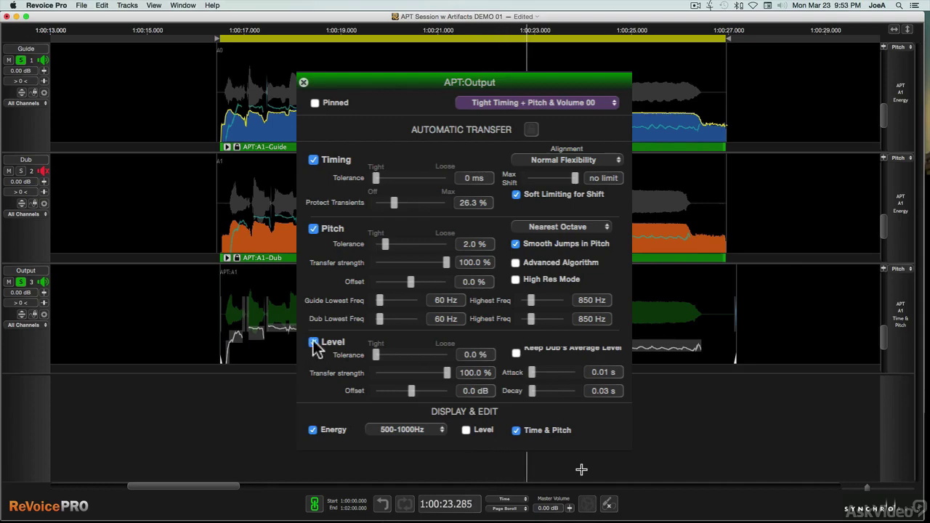
{"action": "left_click", "coordinate": [313, 343]}
{"action": "left_click", "coordinate": [314, 230]}
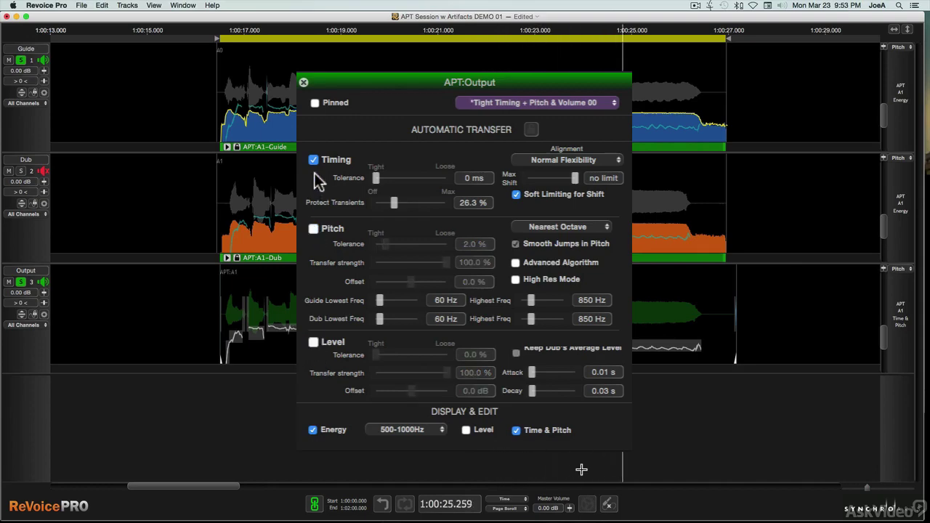
{"action": "key", "text": "super+w"}
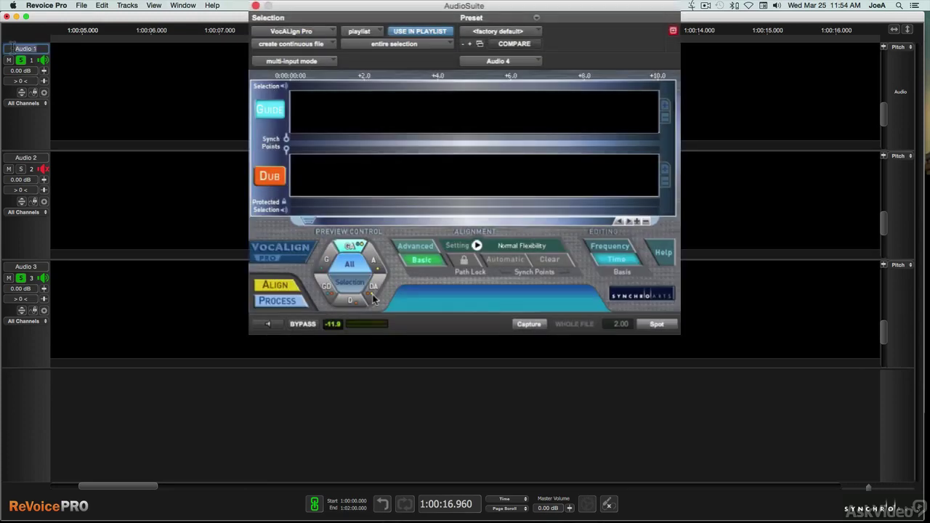
Step: Rename the first two tracks 'Guide' and 'Dub'
{"action": "type", "text": "Guide"}
{"action": "key", "text": "Return"}
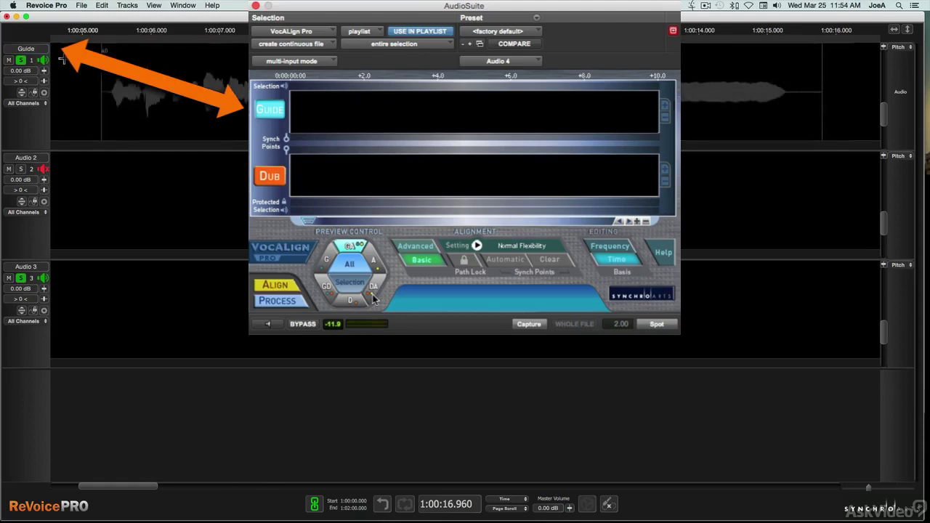
{"action": "left_click", "coordinate": [147, 93]}
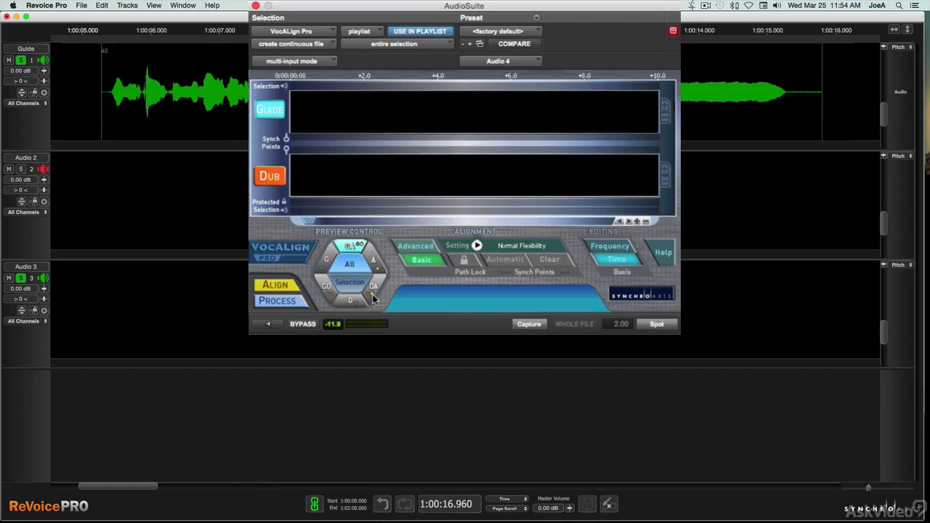
{"action": "double_click", "coordinate": [38, 158]}
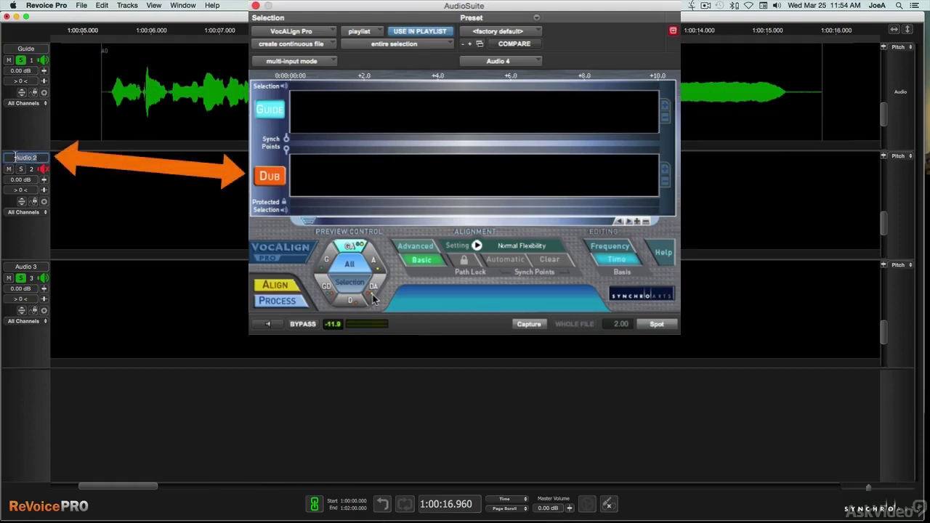
{"action": "type", "text": "Dub"}
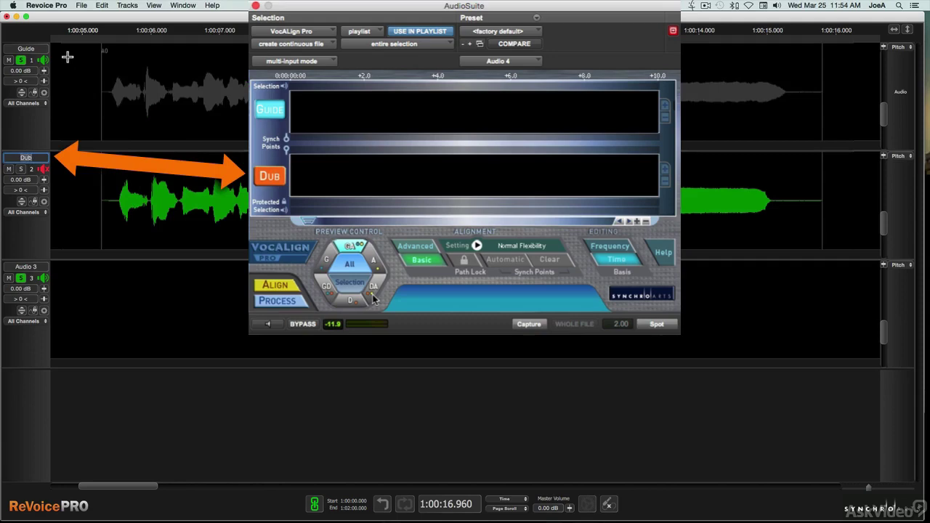
{"action": "key", "text": "Return"}
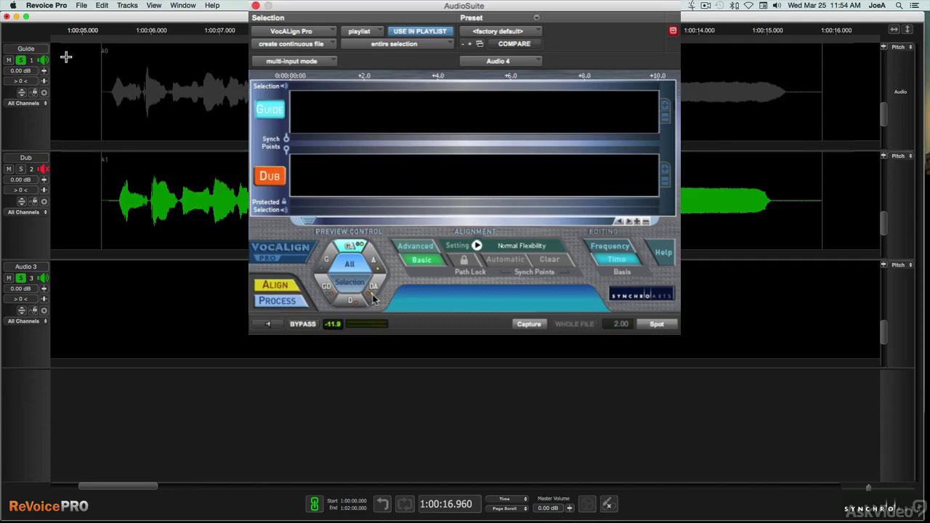
Step: Rename the third track 'Output', correcting a typo
{"action": "left_click", "coordinate": [132, 199]}
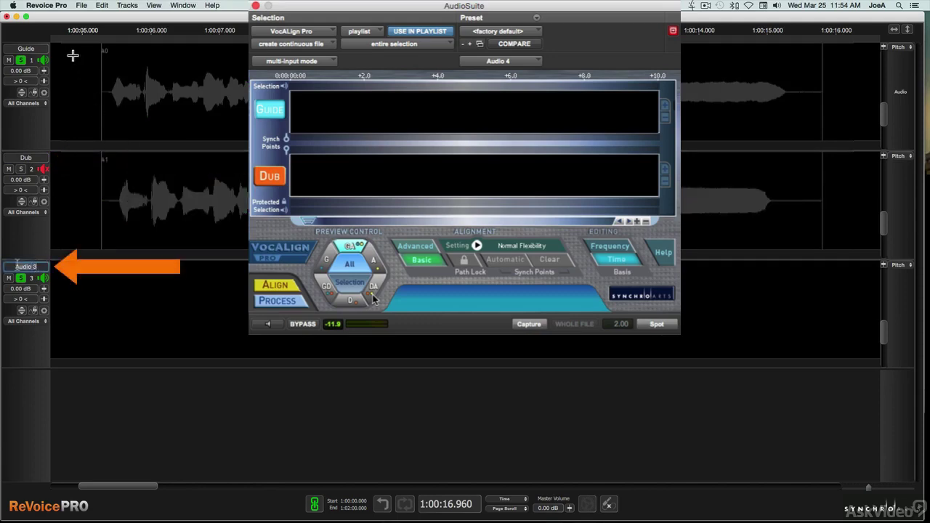
{"action": "type", "text": "Outo"}
{"action": "key", "text": "BackSpace"}
{"action": "type", "text": "put"}
{"action": "key", "text": "Return"}
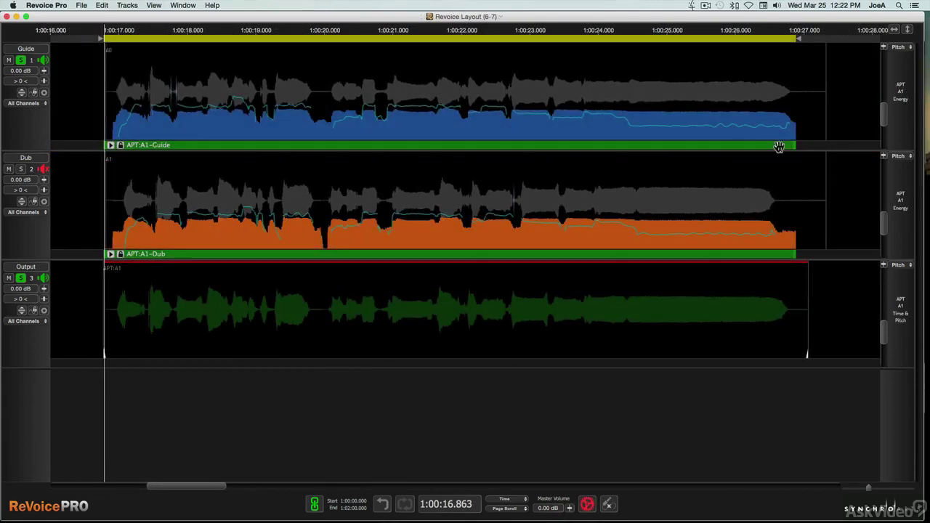
Step: Shorten the Guide and Dub analysis ranges and switch the Guide from Volume:1 back to its APT process
{"action": "left_click_drag", "start_coordinate": [779, 145], "coordinate": [326, 160]}
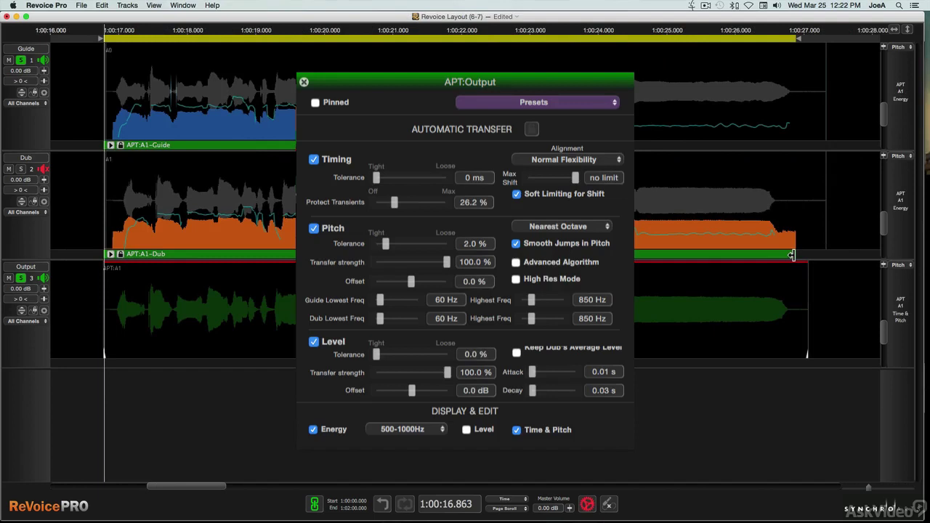
{"action": "left_click_drag", "start_coordinate": [794, 254], "coordinate": [327, 258]}
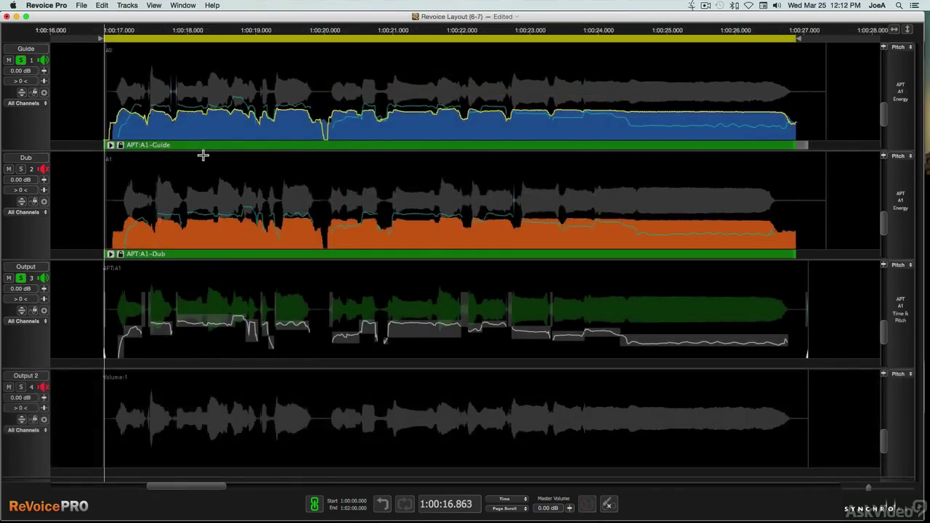
{"action": "right_click", "coordinate": [198, 148]}
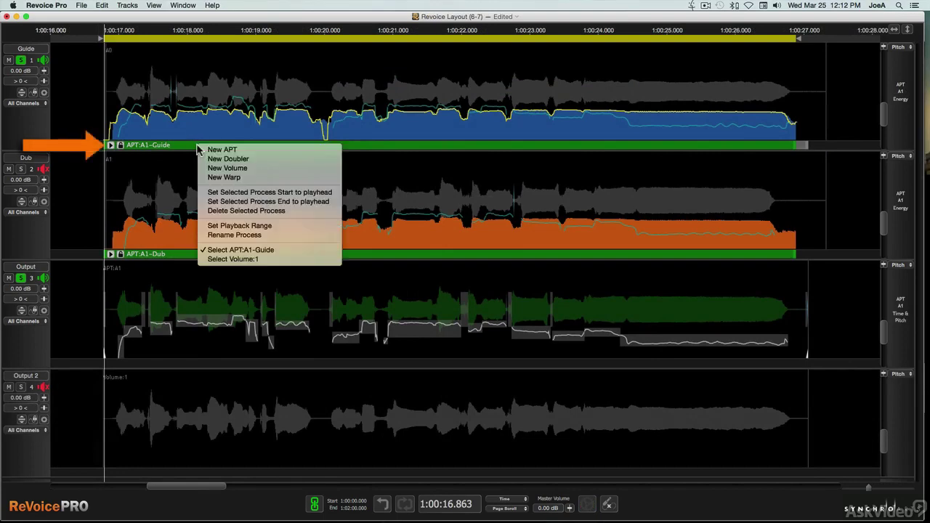
{"action": "left_click", "coordinate": [240, 259]}
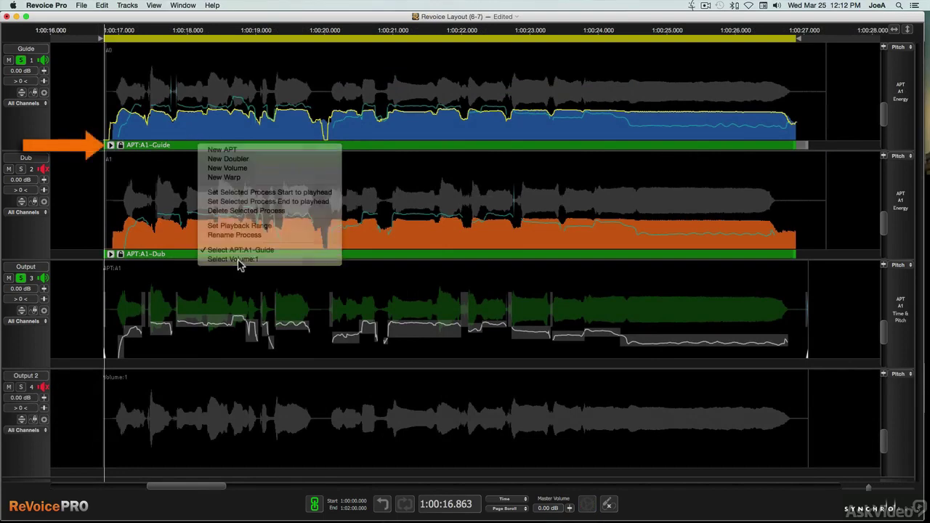
{"action": "right_click", "coordinate": [193, 145]}
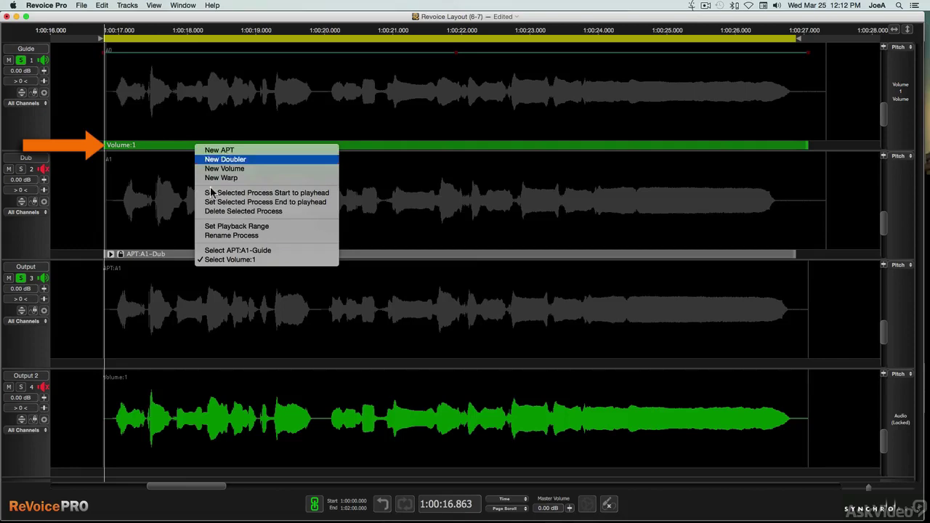
{"action": "left_click", "coordinate": [225, 252]}
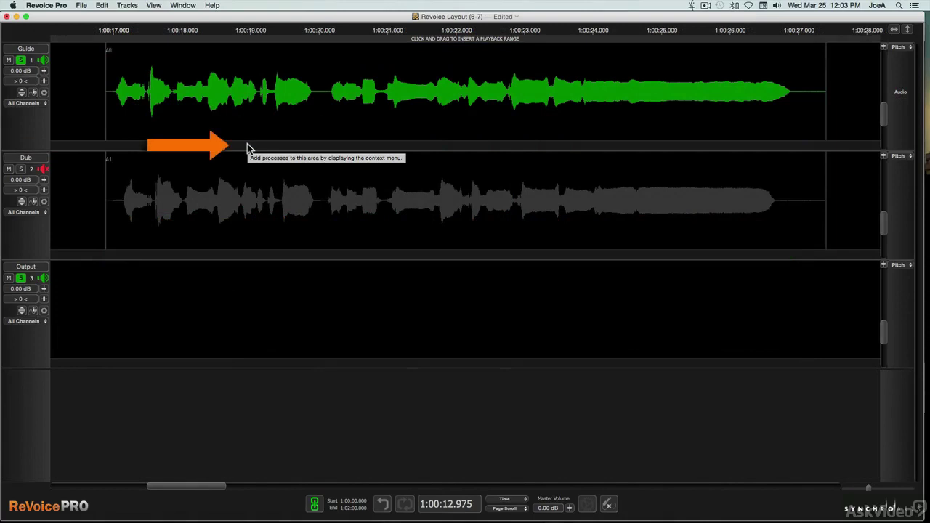
Step: Start a New APT process from the Guide's process area, reopening its settings with the B key
{"action": "right_click", "coordinate": [247, 148]}
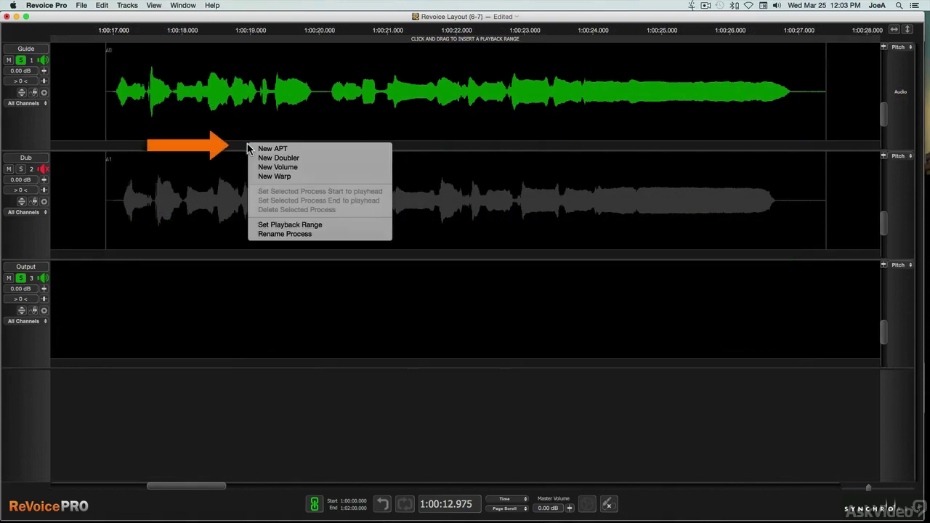
{"action": "left_click", "coordinate": [307, 146]}
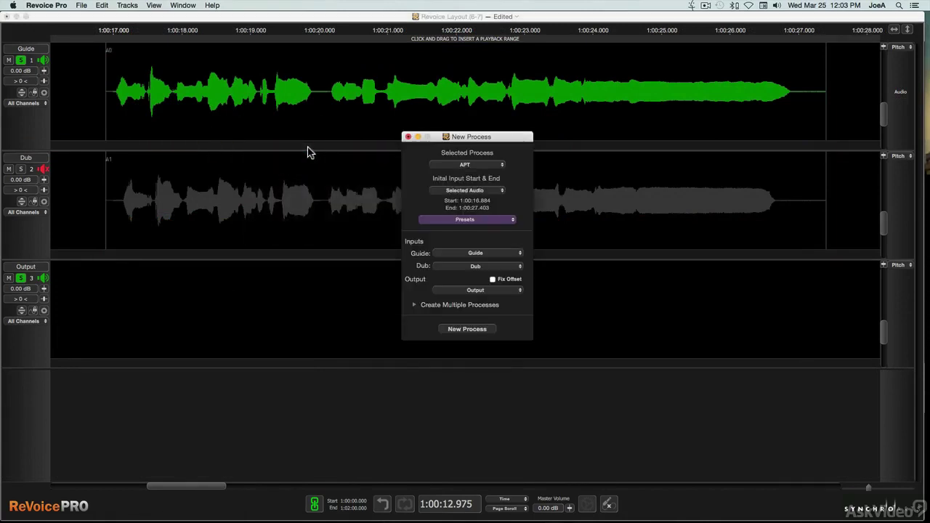
{"action": "left_click", "coordinate": [408, 136]}
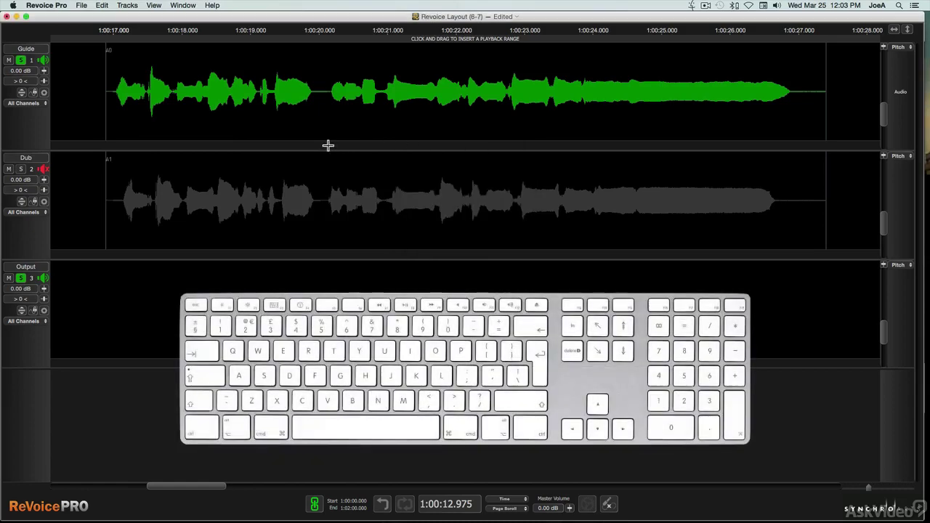
{"action": "key", "text": "b"}
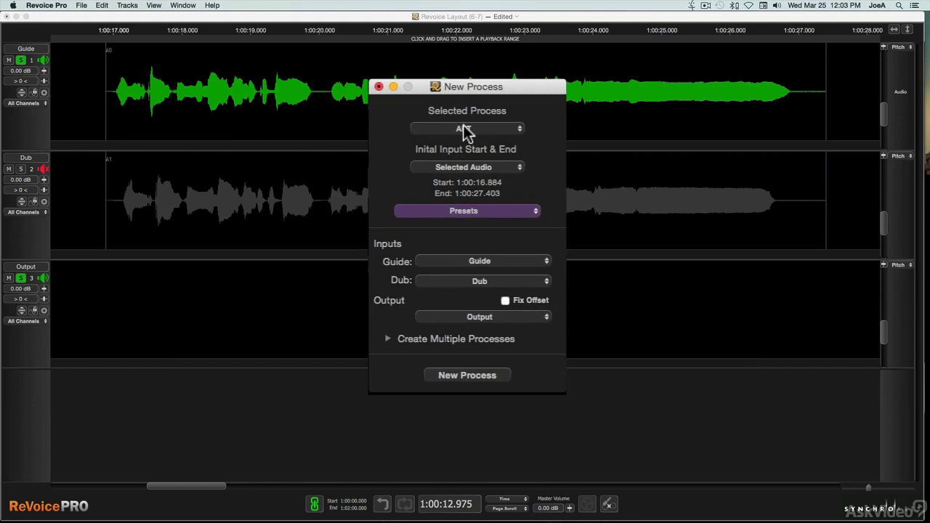
Step: Keep APT as the selected process type and review the input span choices
{"action": "left_click", "coordinate": [491, 135]}
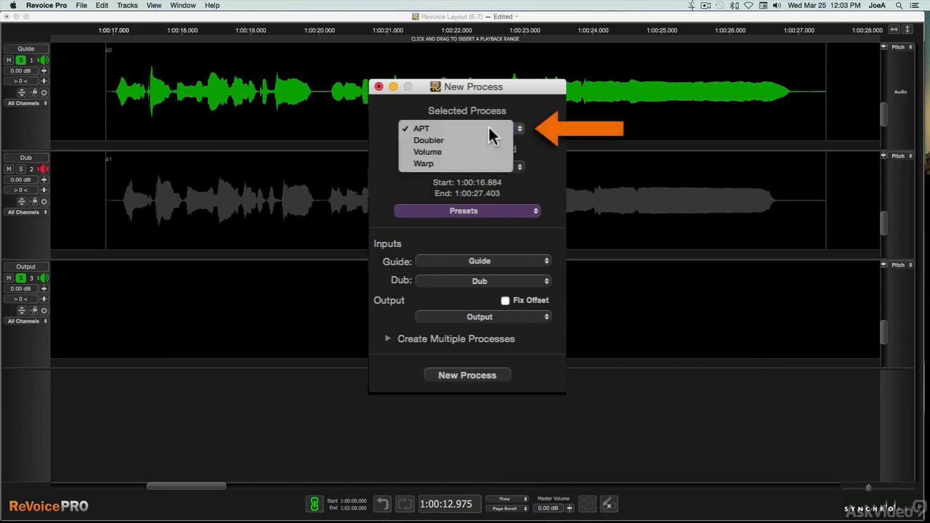
{"action": "left_click", "coordinate": [489, 128]}
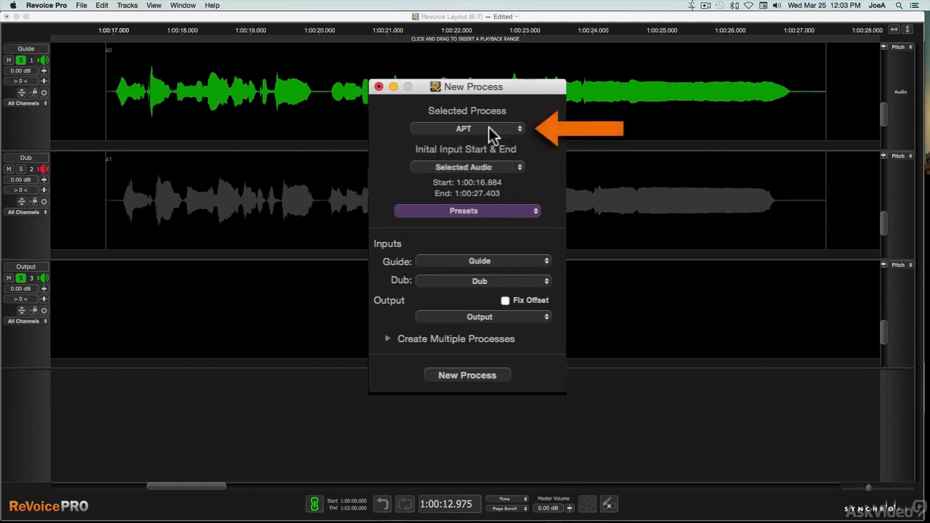
{"action": "left_click", "coordinate": [503, 166]}
{"action": "left_click", "coordinate": [536, 169]}
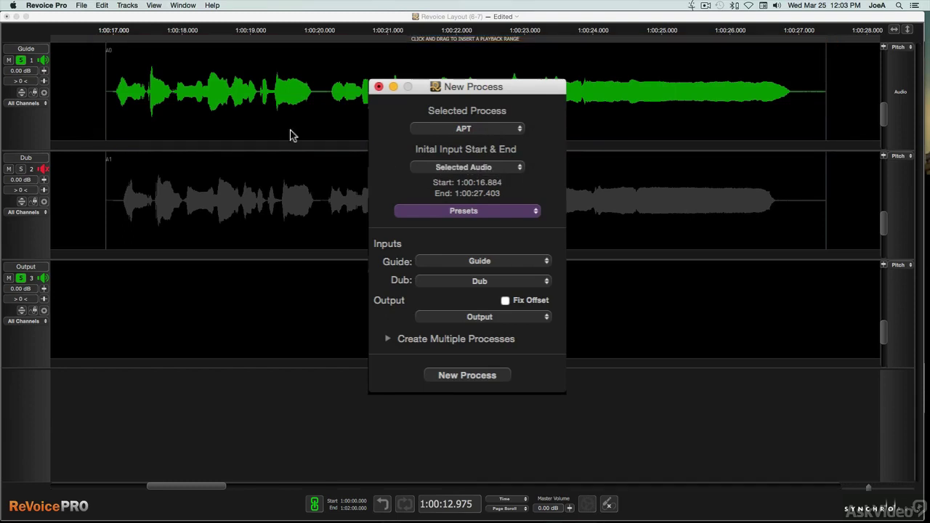
Step: Mark a playback range of 1:00:16.853–1:00:26.961 and use Selected Playback Range as input
{"action": "left_click", "coordinate": [103, 36]}
{"action": "left_click_drag", "start_coordinate": [103, 36], "coordinate": [689, 38]}
{"action": "left_click_drag", "start_coordinate": [709, 117], "coordinate": [796, 118]}
{"action": "left_click", "coordinate": [520, 167]}
{"action": "left_click", "coordinate": [521, 167]}
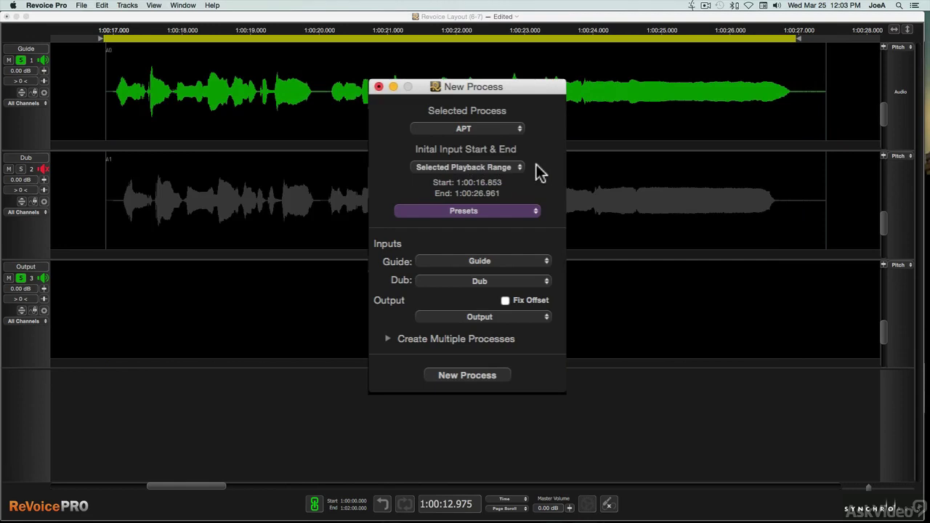
Step: Uncheck 'Set Playback Range track to top of window' in Preferences
{"action": "left_click", "coordinate": [32, 6]}
{"action": "left_click", "coordinate": [58, 44]}
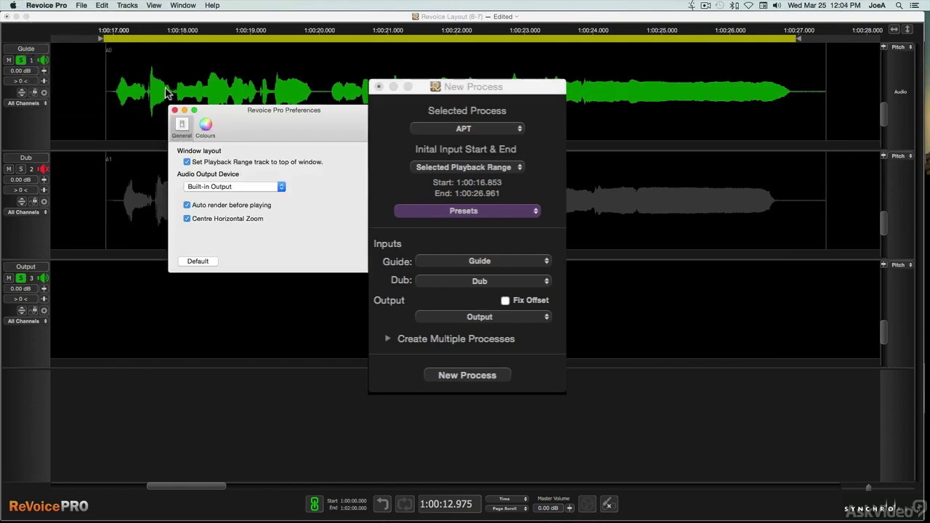
{"action": "left_click", "coordinate": [187, 162]}
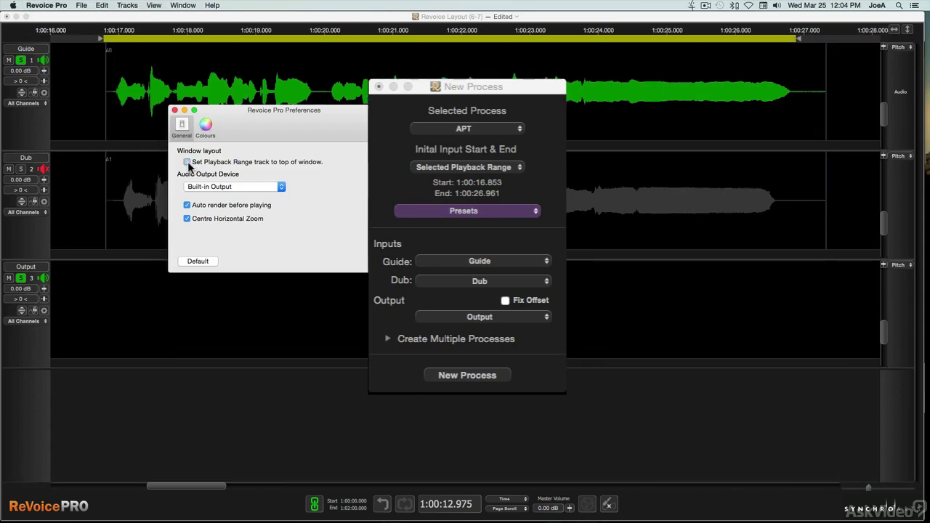
{"action": "left_click", "coordinate": [174, 109]}
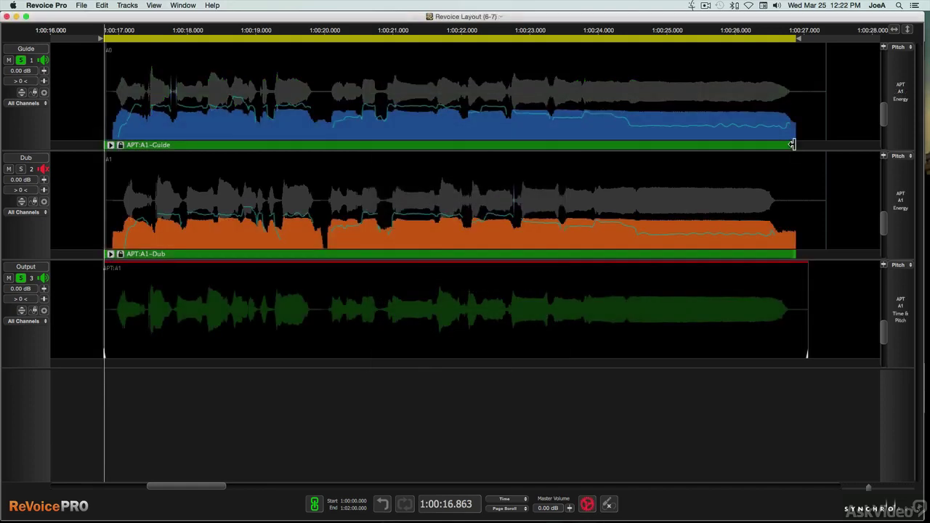
Step: Trim the Guide and Dub selections and apply the Tight Timing only factory preset
{"action": "left_click_drag", "start_coordinate": [106, 94], "coordinate": [326, 160]}
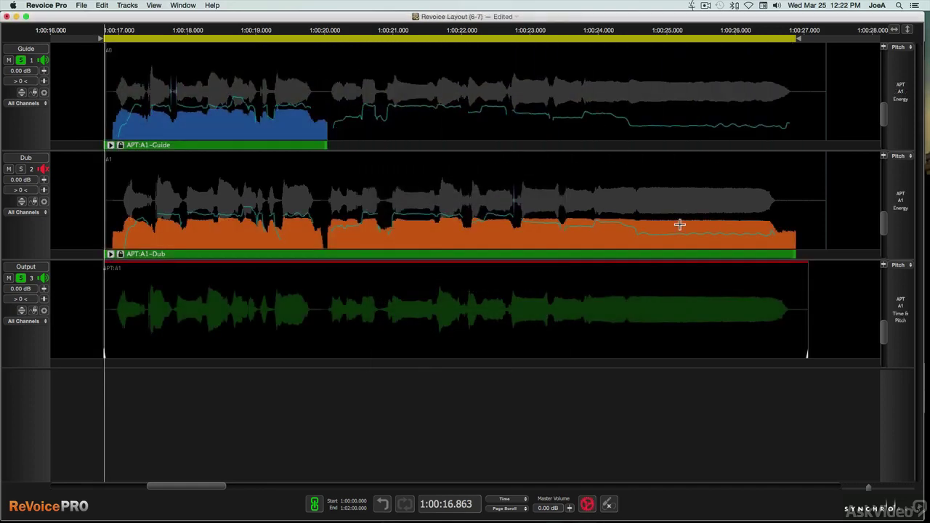
{"action": "left_click_drag", "start_coordinate": [791, 255], "coordinate": [322, 257]}
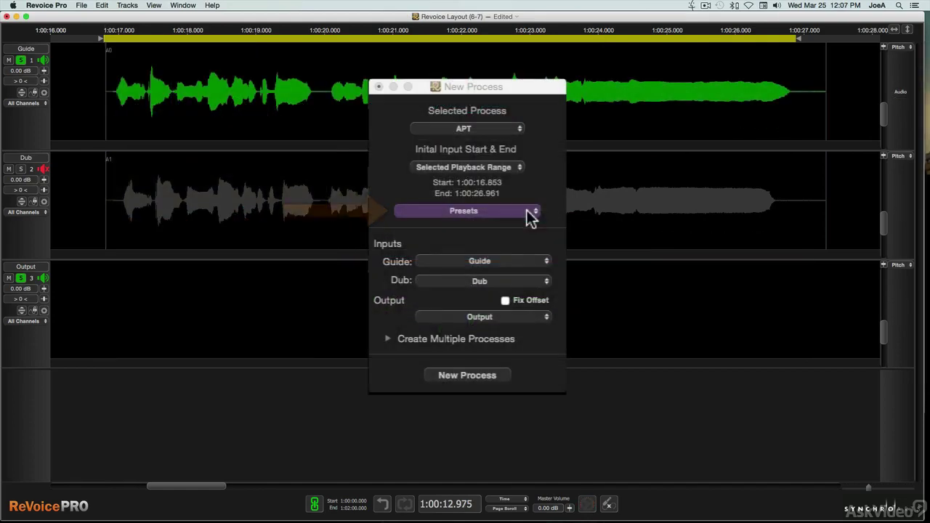
{"action": "left_click", "coordinate": [531, 211]}
{"action": "mouse_move", "coordinate": [516, 233]}
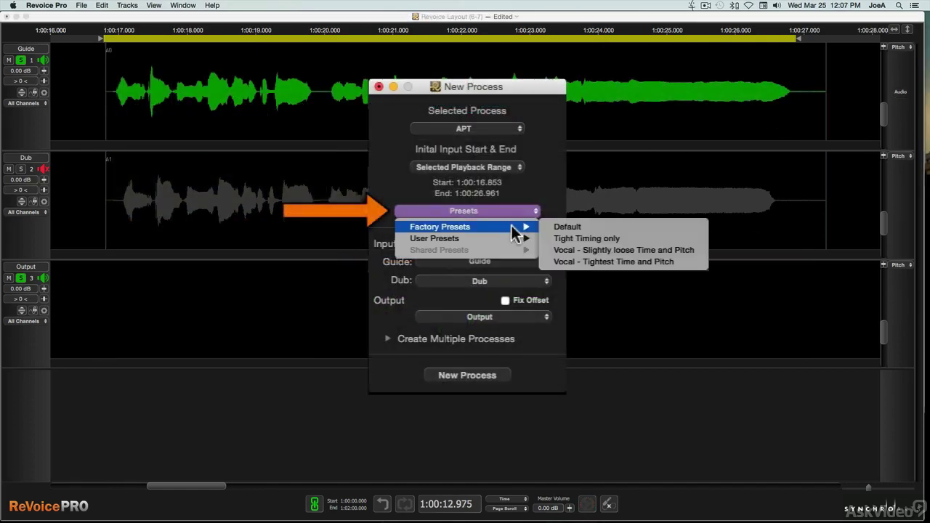
{"action": "left_click", "coordinate": [633, 240]}
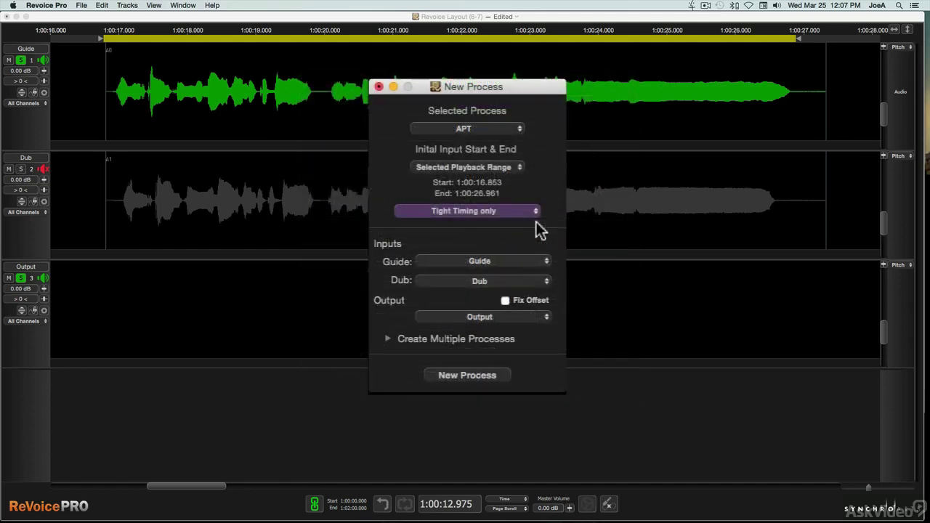
Step: Confirm Guide as guide input, Dub as dub input and Output as destination track
{"action": "left_click", "coordinate": [508, 261]}
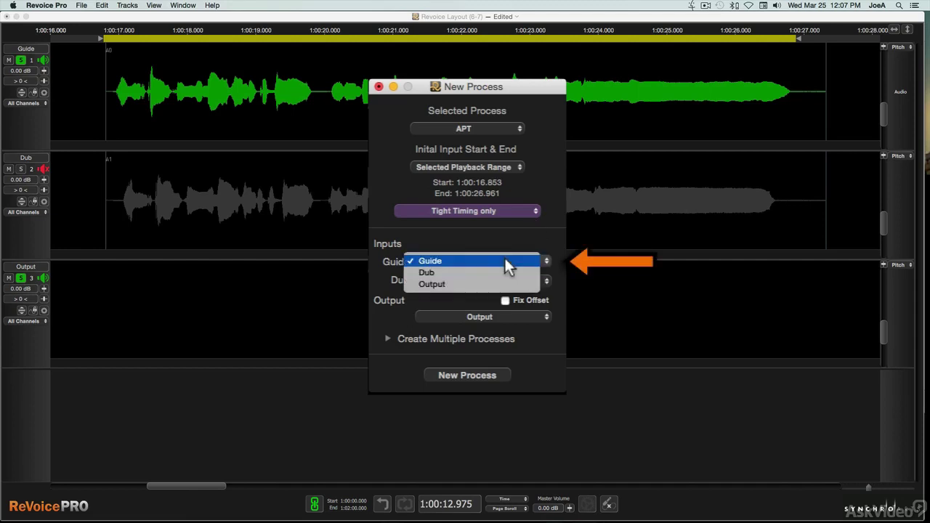
{"action": "left_click", "coordinate": [505, 258]}
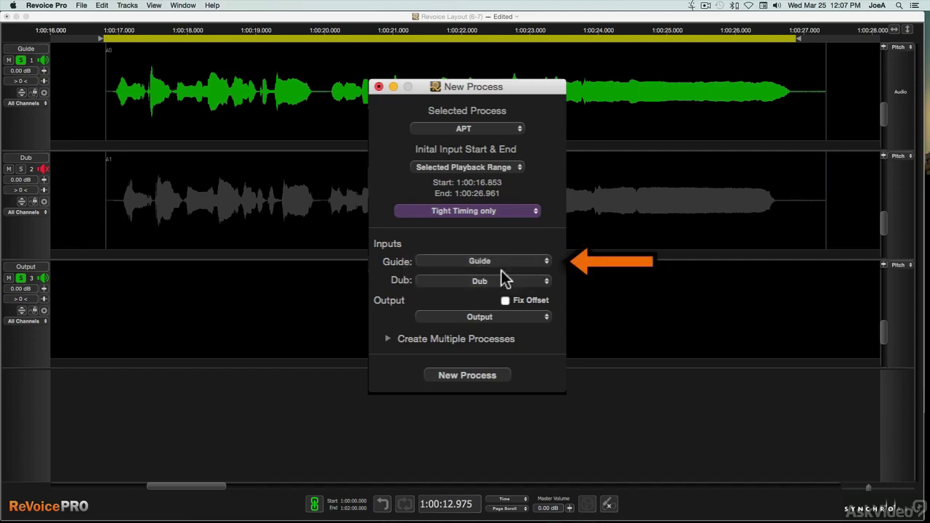
{"action": "left_click", "coordinate": [500, 279]}
{"action": "left_click", "coordinate": [492, 280]}
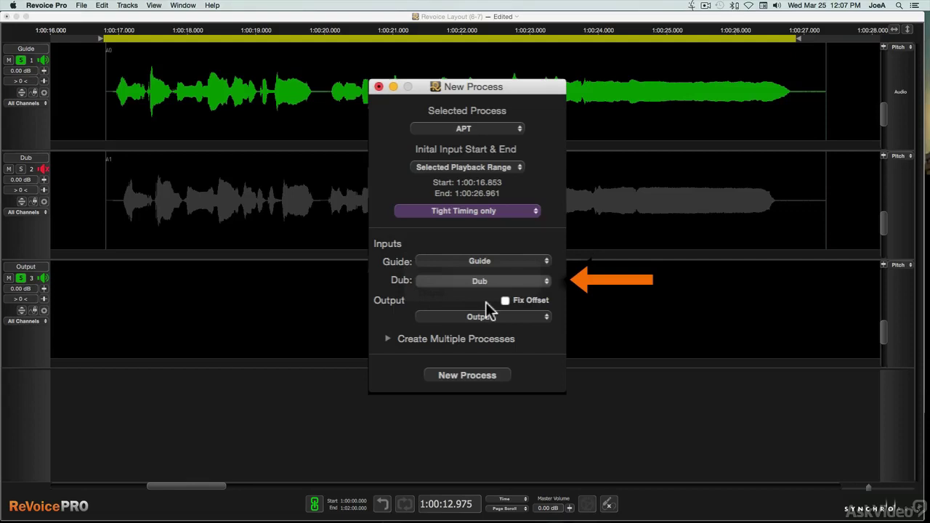
{"action": "left_click", "coordinate": [483, 317]}
{"action": "left_click", "coordinate": [485, 317]}
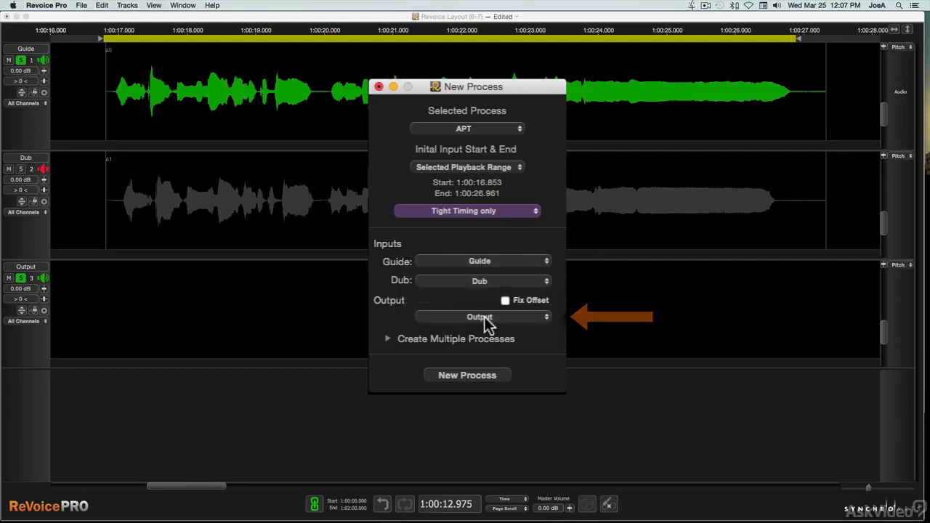
Step: Create the APT process and play back the rendered, aligned Output audio
{"action": "left_click", "coordinate": [502, 376]}
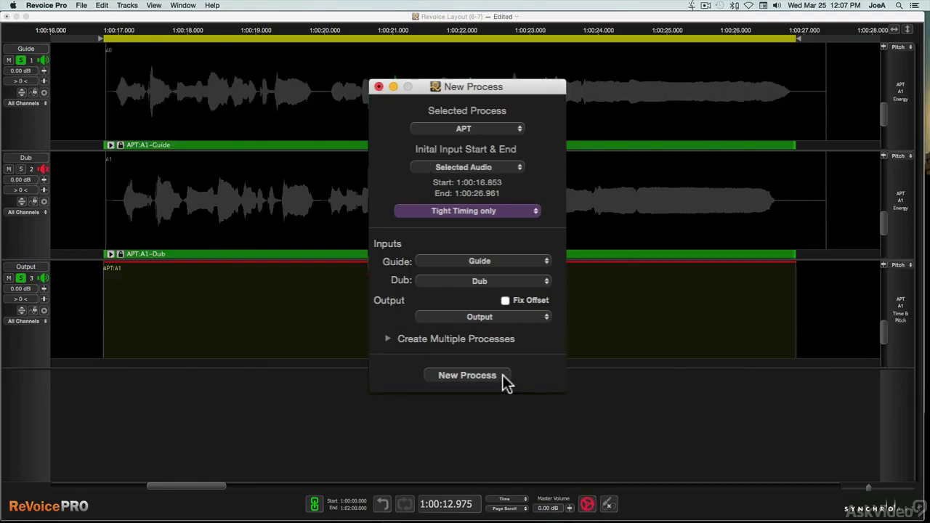
{"action": "left_click", "coordinate": [378, 86]}
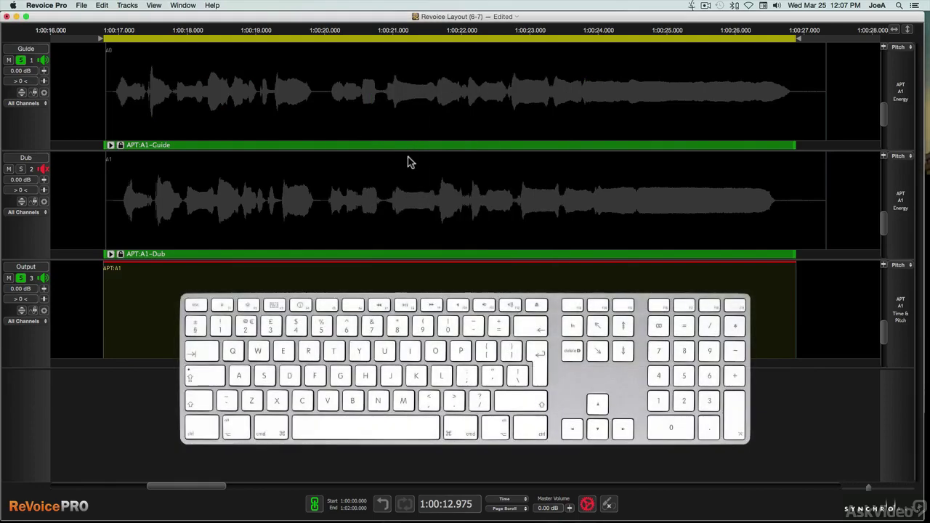
{"action": "key", "text": "space"}
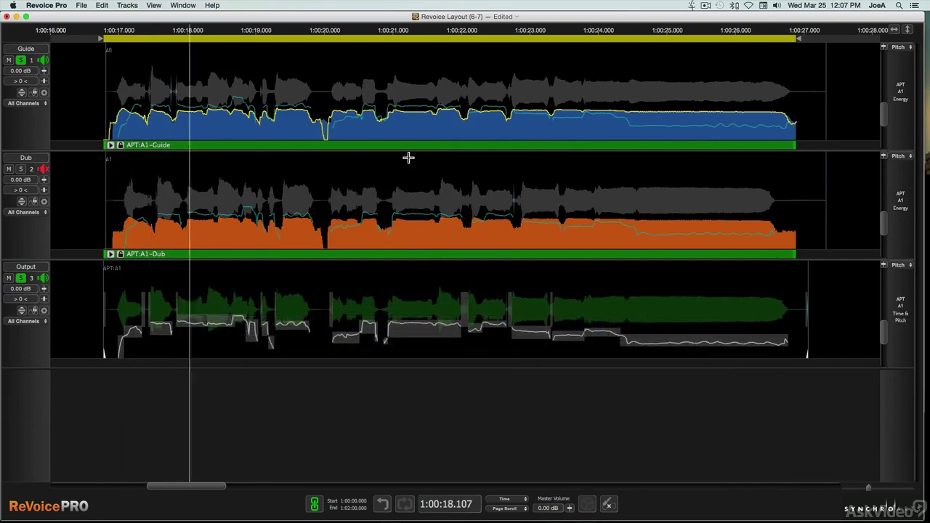